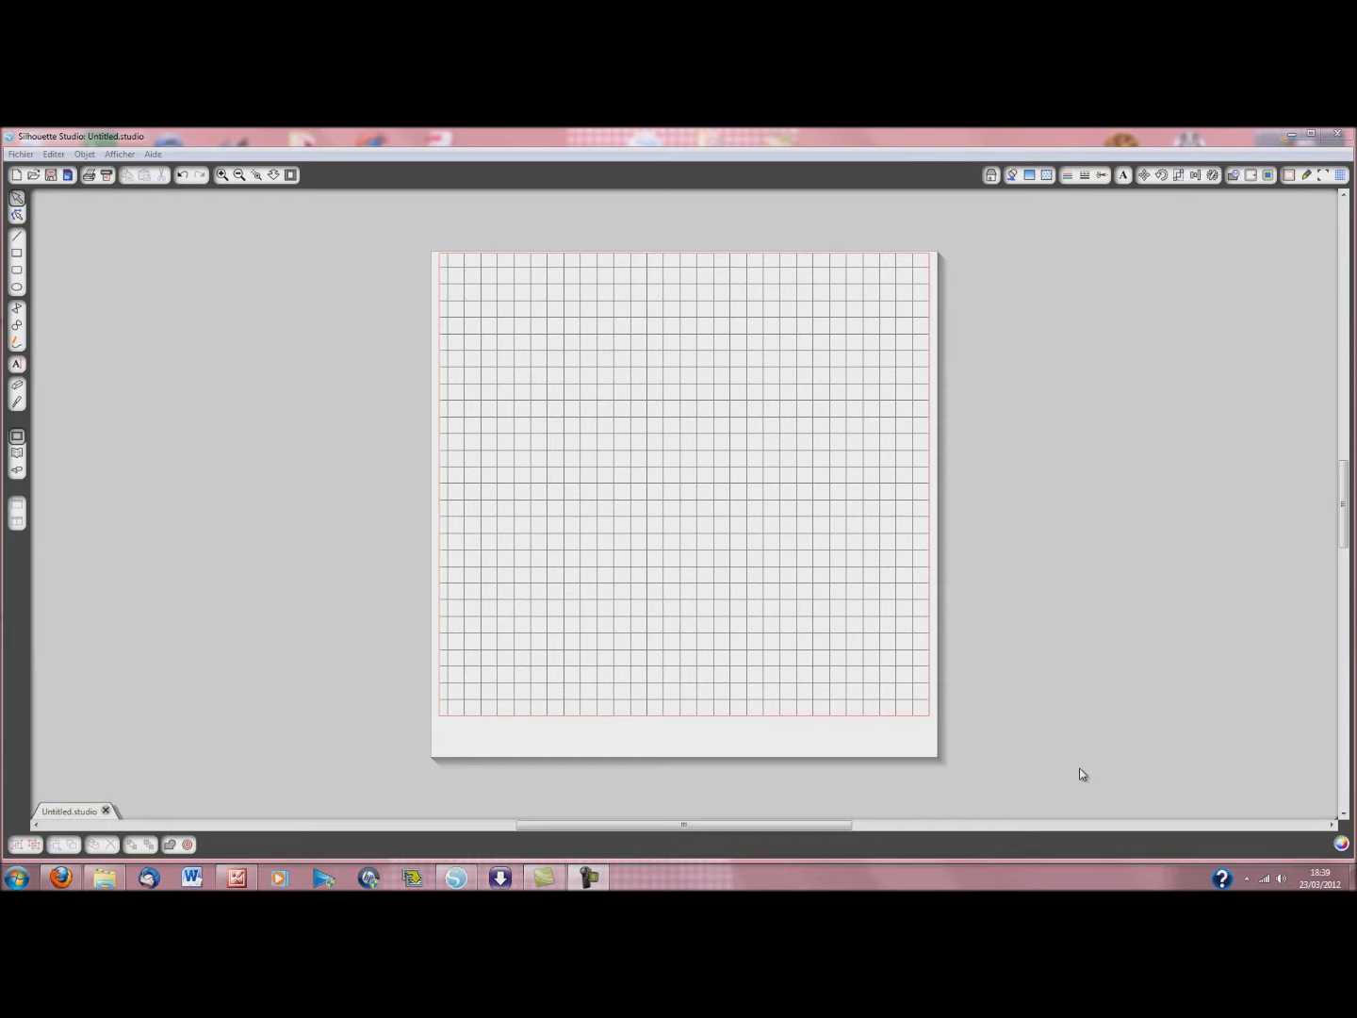
# Browse the online design store's Sketch designs and view the details of "sketch present polka dots"
pyautogui.click(18, 469)
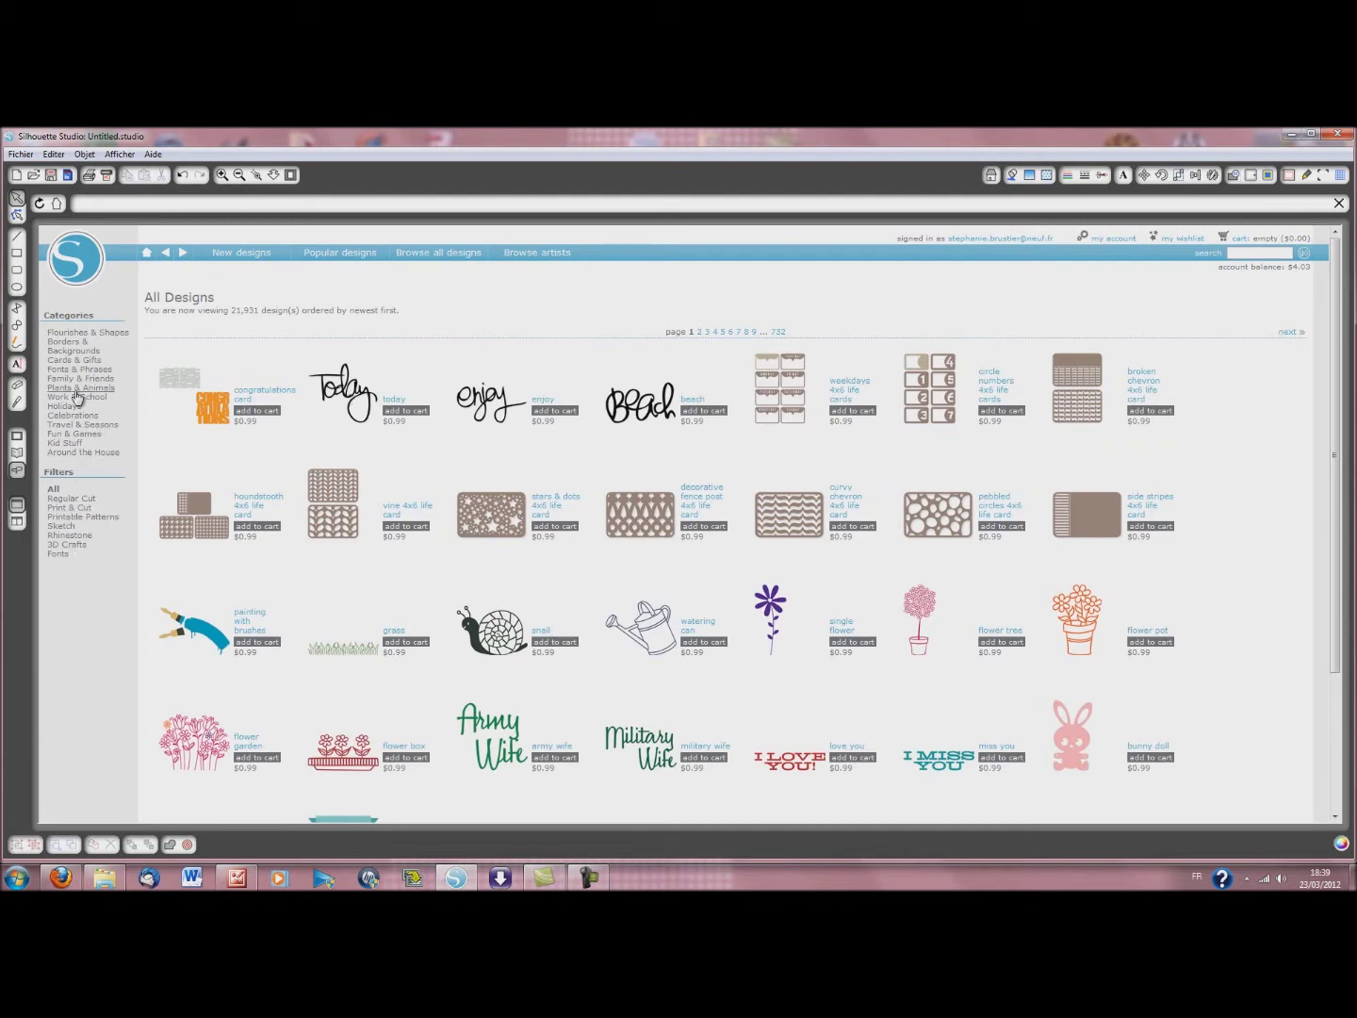
pyautogui.click(62, 526)
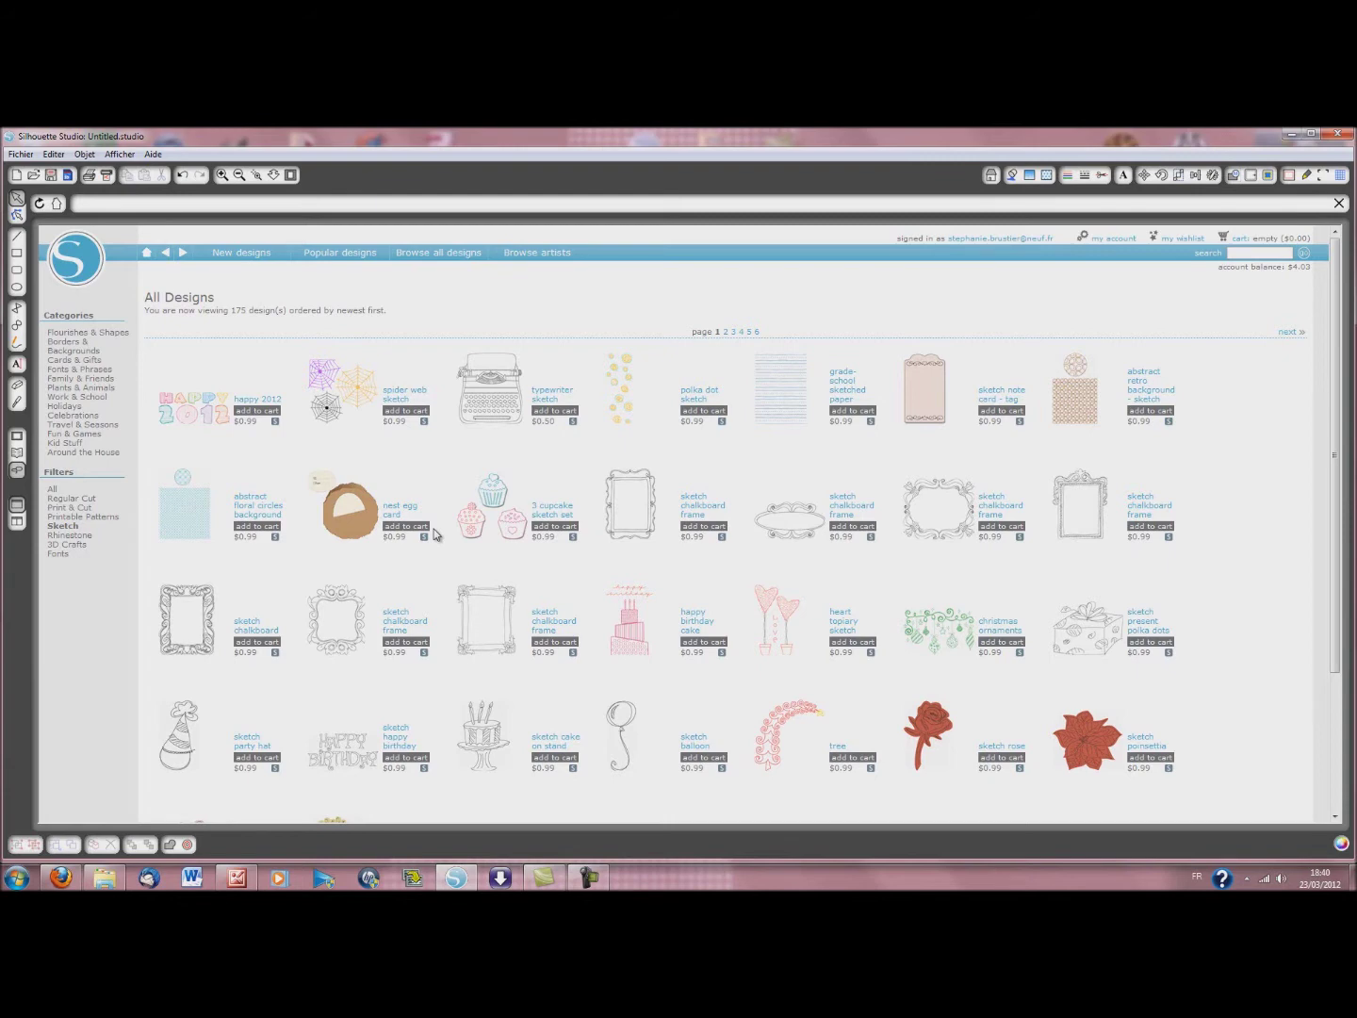
pyautogui.click(1076, 638)
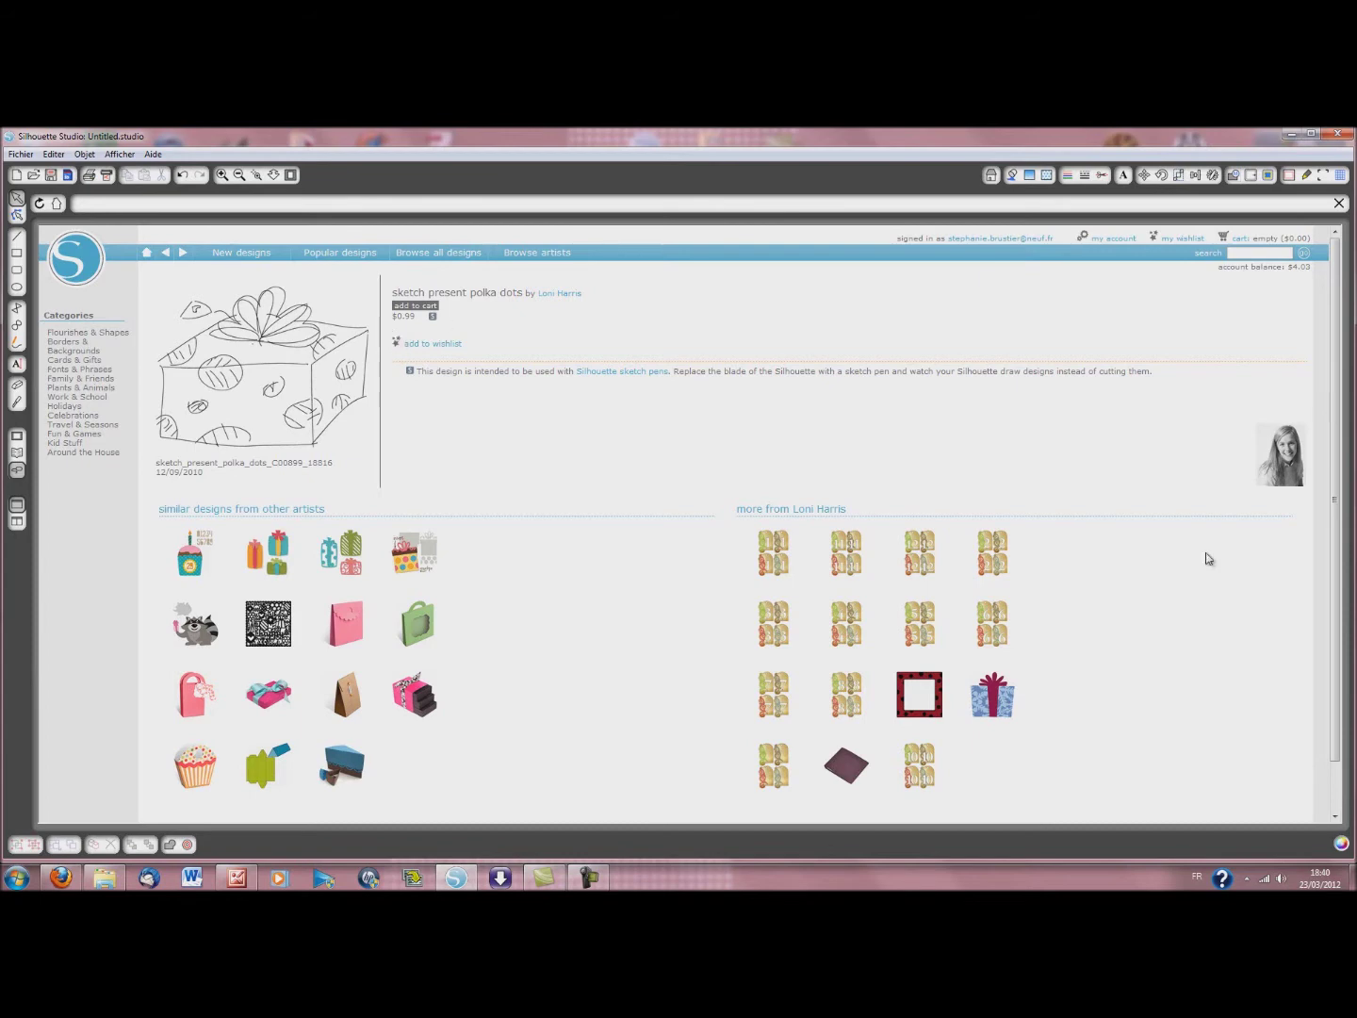
pyautogui.click(1337, 202)
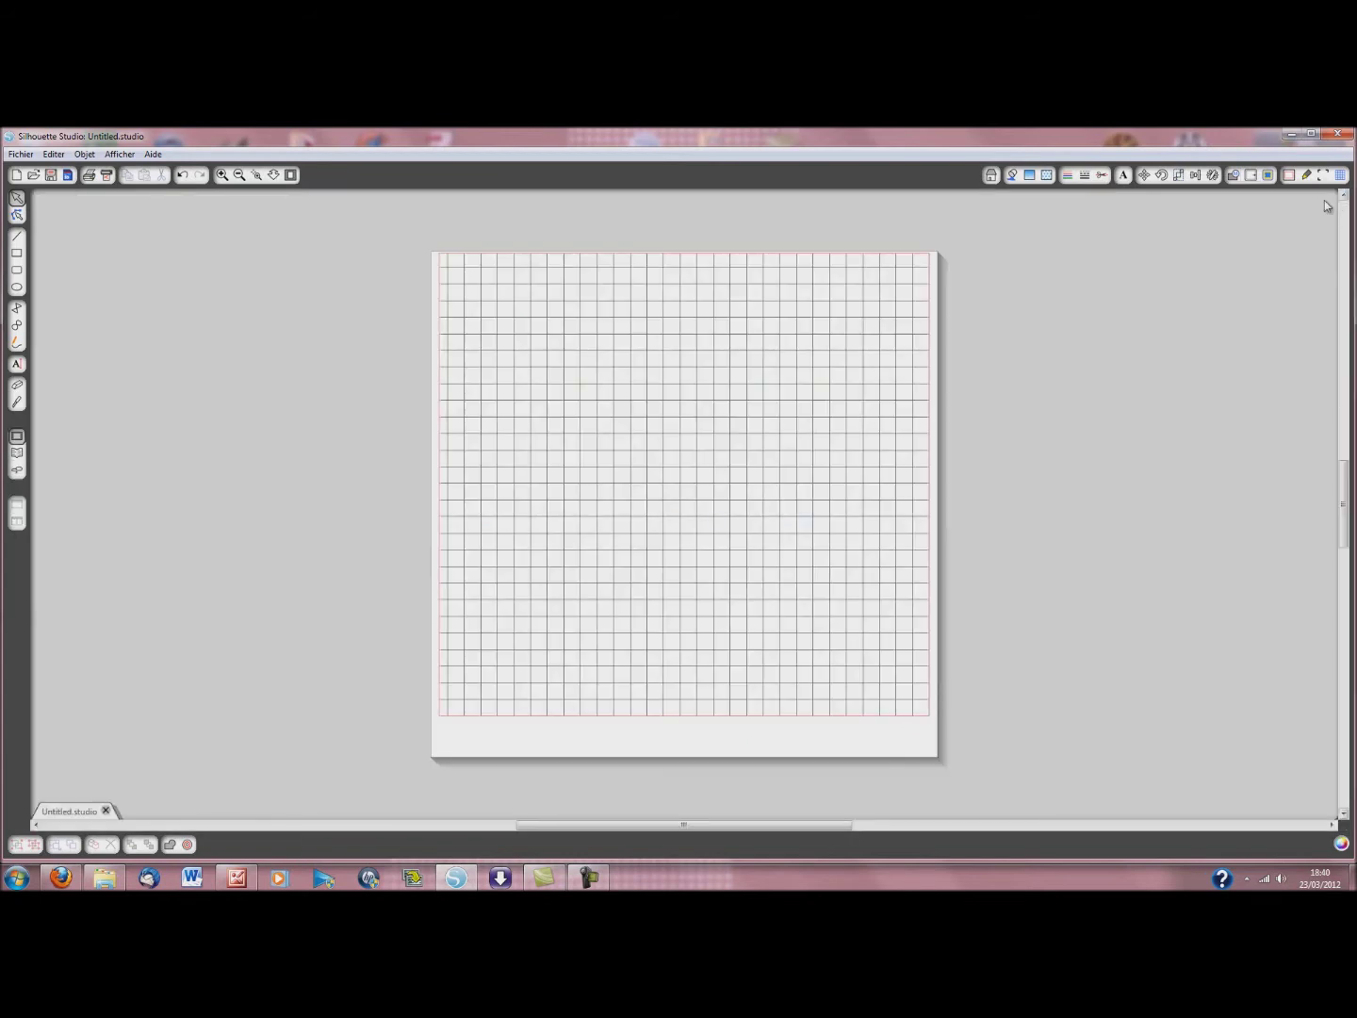
# Insert the "arabesque automnale" design from the library and move it toward the page's upper-left area
pyautogui.click(18, 453)
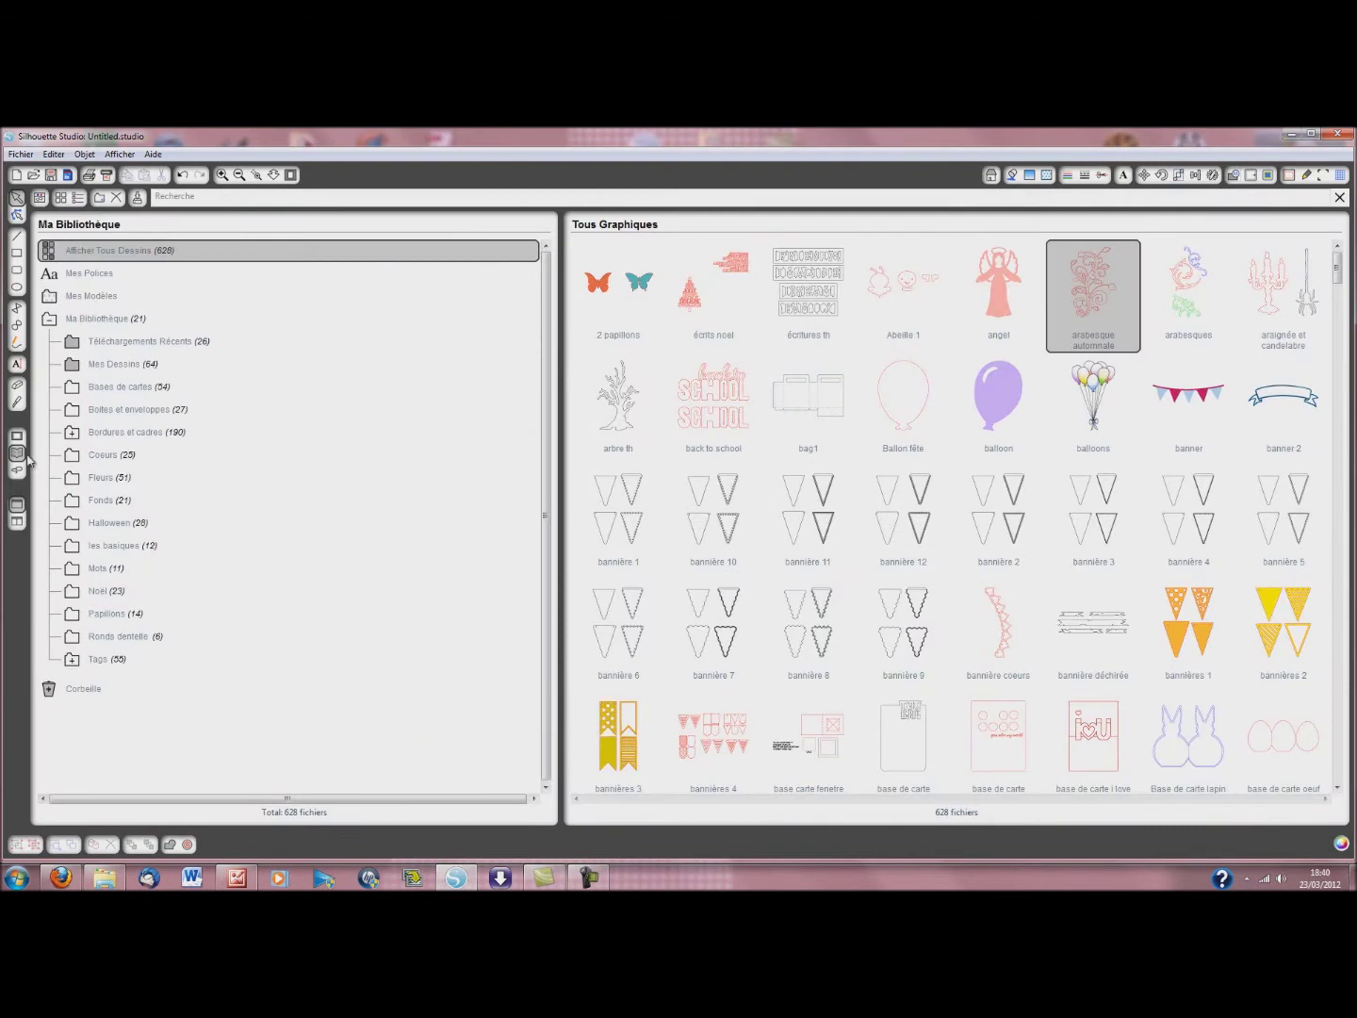
pyautogui.doubleClick(1108, 299)
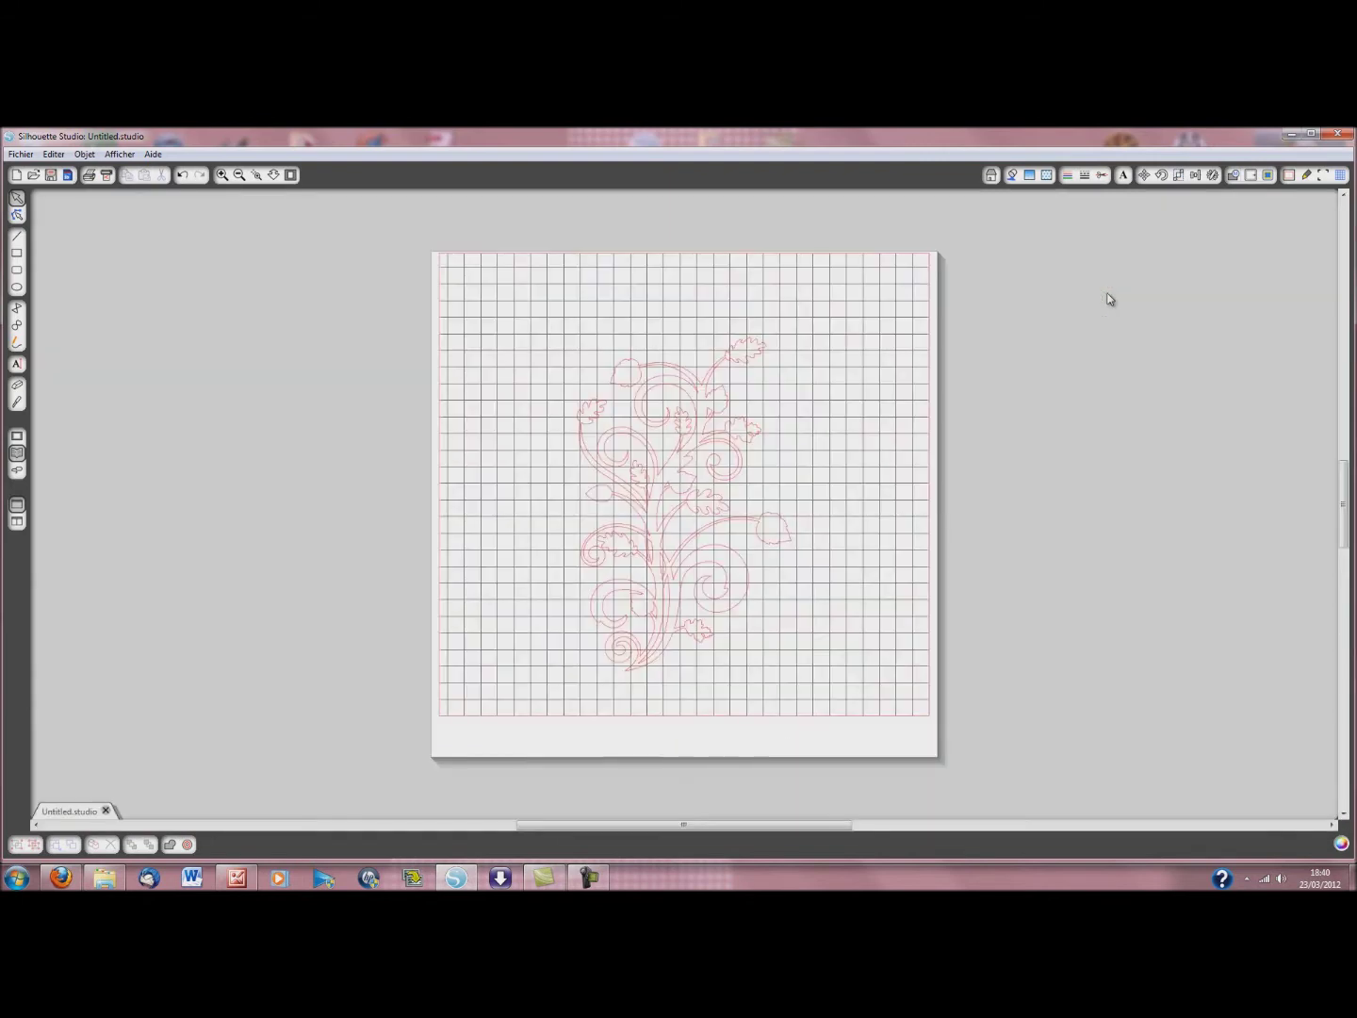
pyautogui.moveTo(717, 446); pyautogui.dragTo(629, 394)
# Fill the arabesque with orange and shrink it to about 6.4 cm wide in the page's upper-left corner
pyautogui.click(1021, 174)
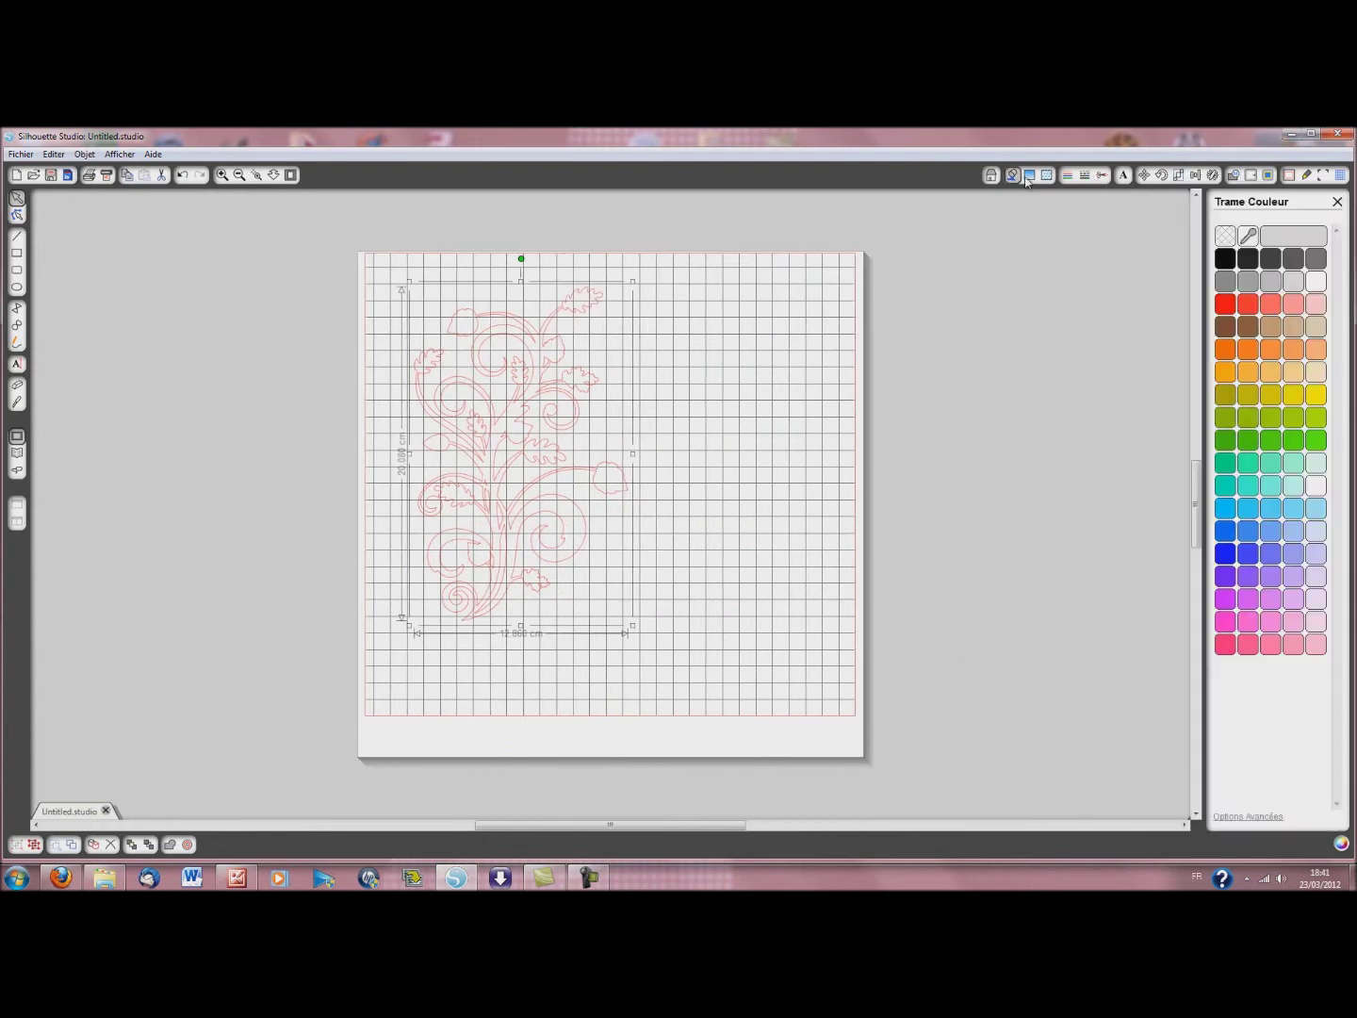
pyautogui.click(1270, 348)
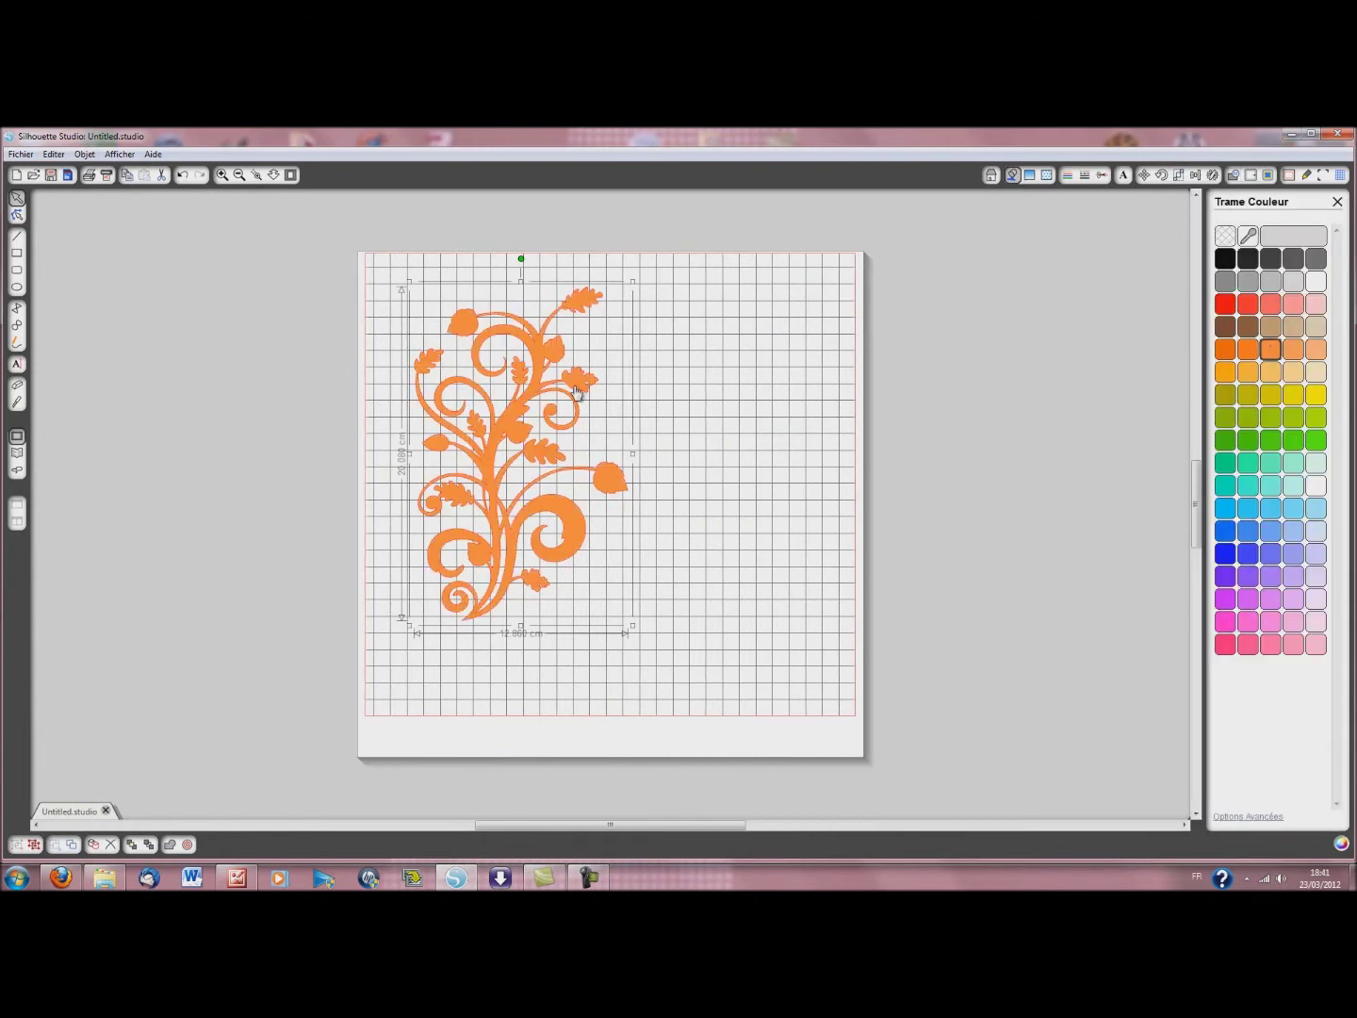
pyautogui.moveTo(632, 282); pyautogui.dragTo(462, 316)
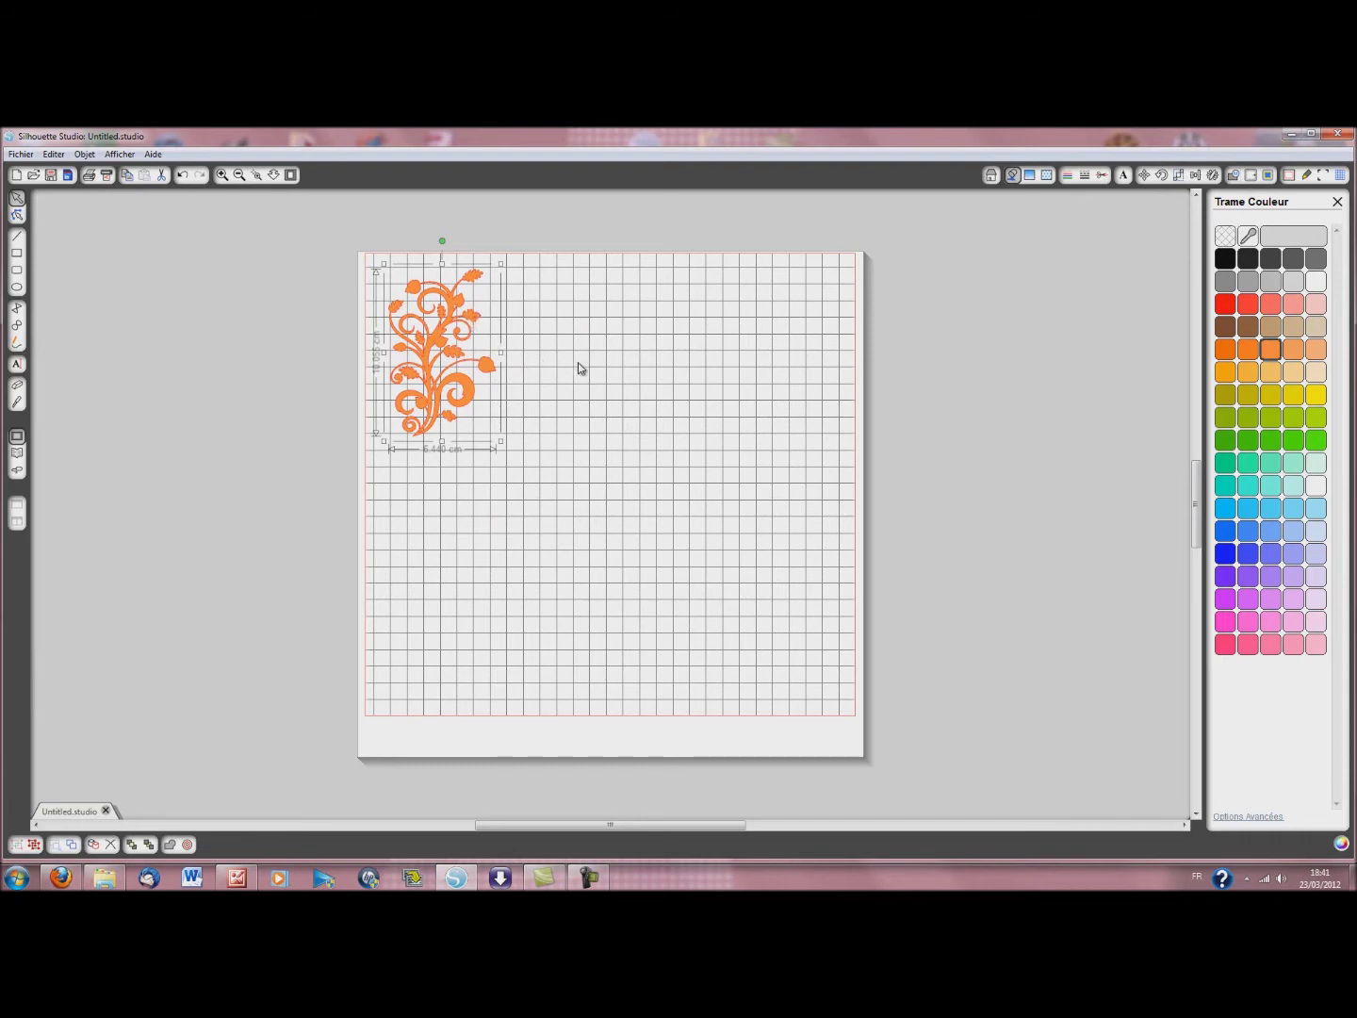
pyautogui.click(1337, 201)
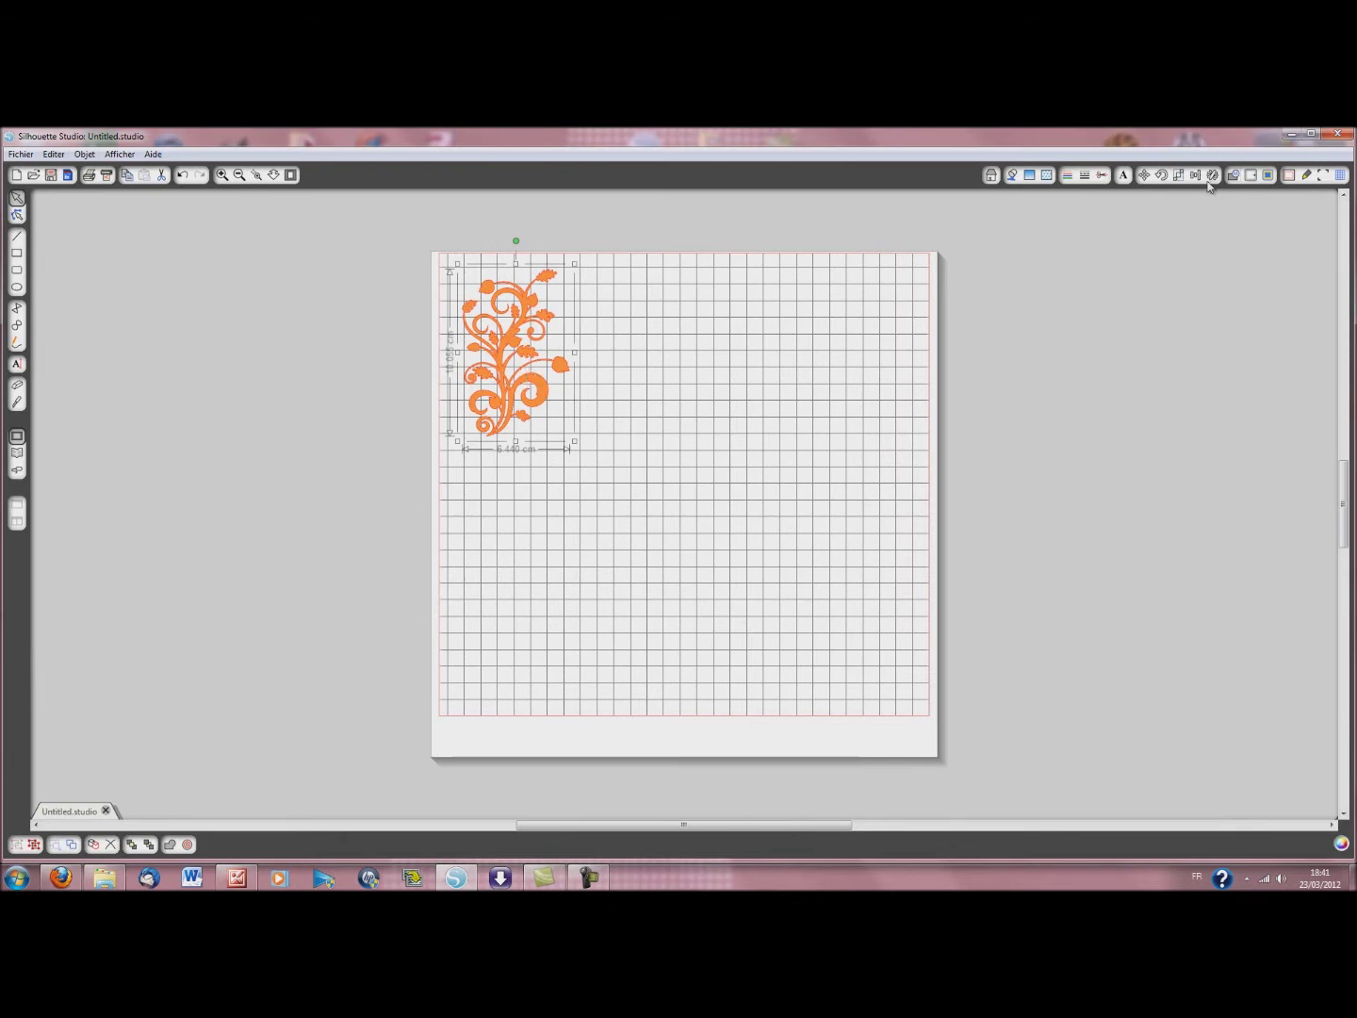
# Try the Perforer cut style on the arabesque, then set its cut style to Couper
pyautogui.click(1101, 175)
pyautogui.click(1254, 274)
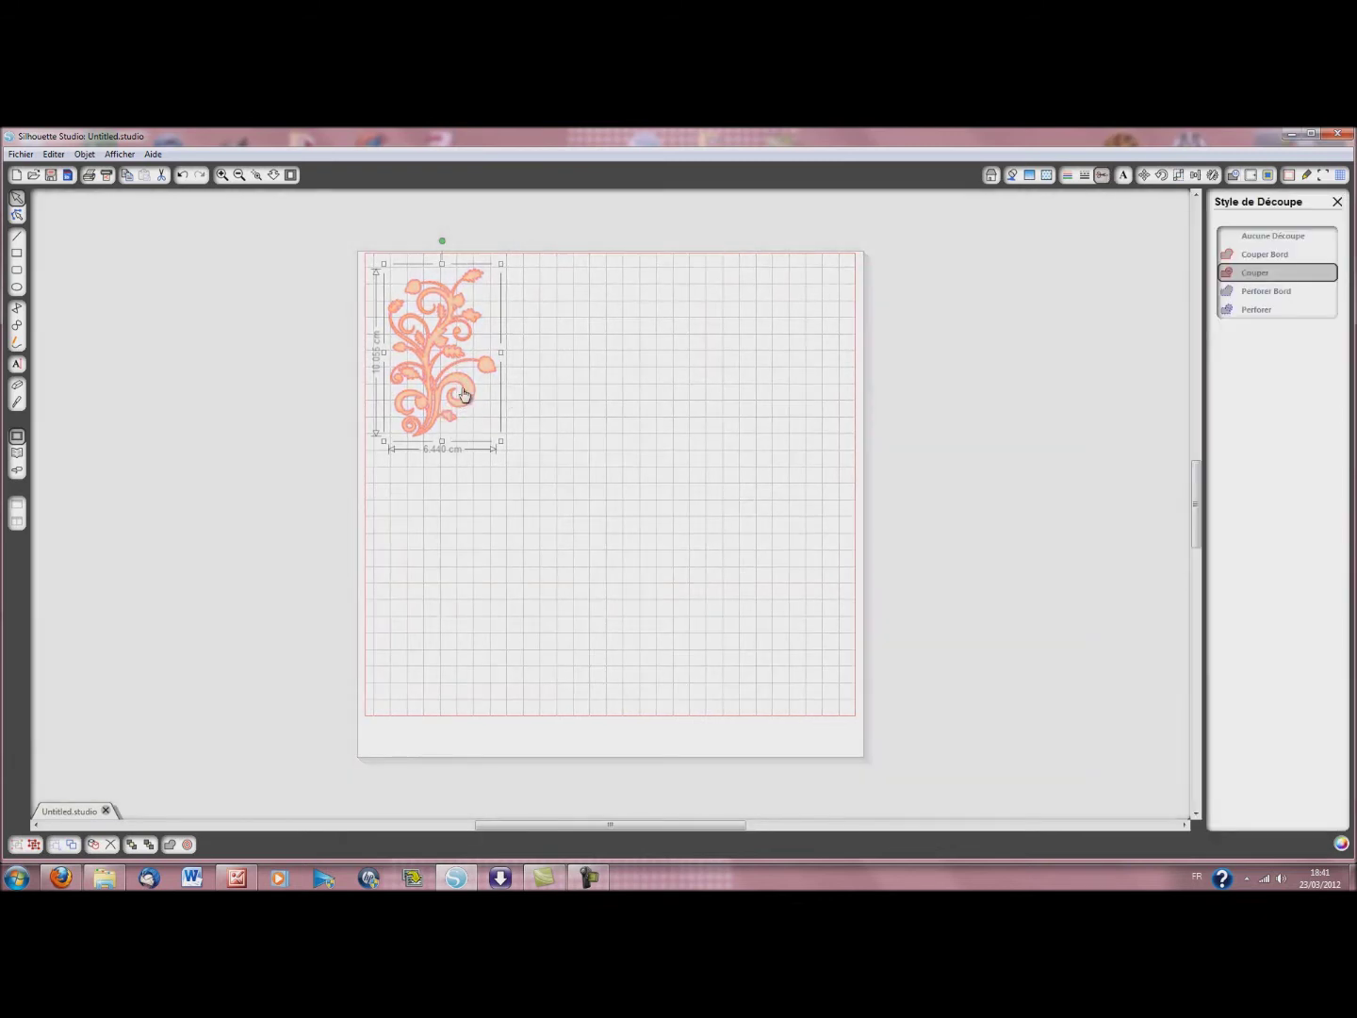
pyautogui.click(1246, 310)
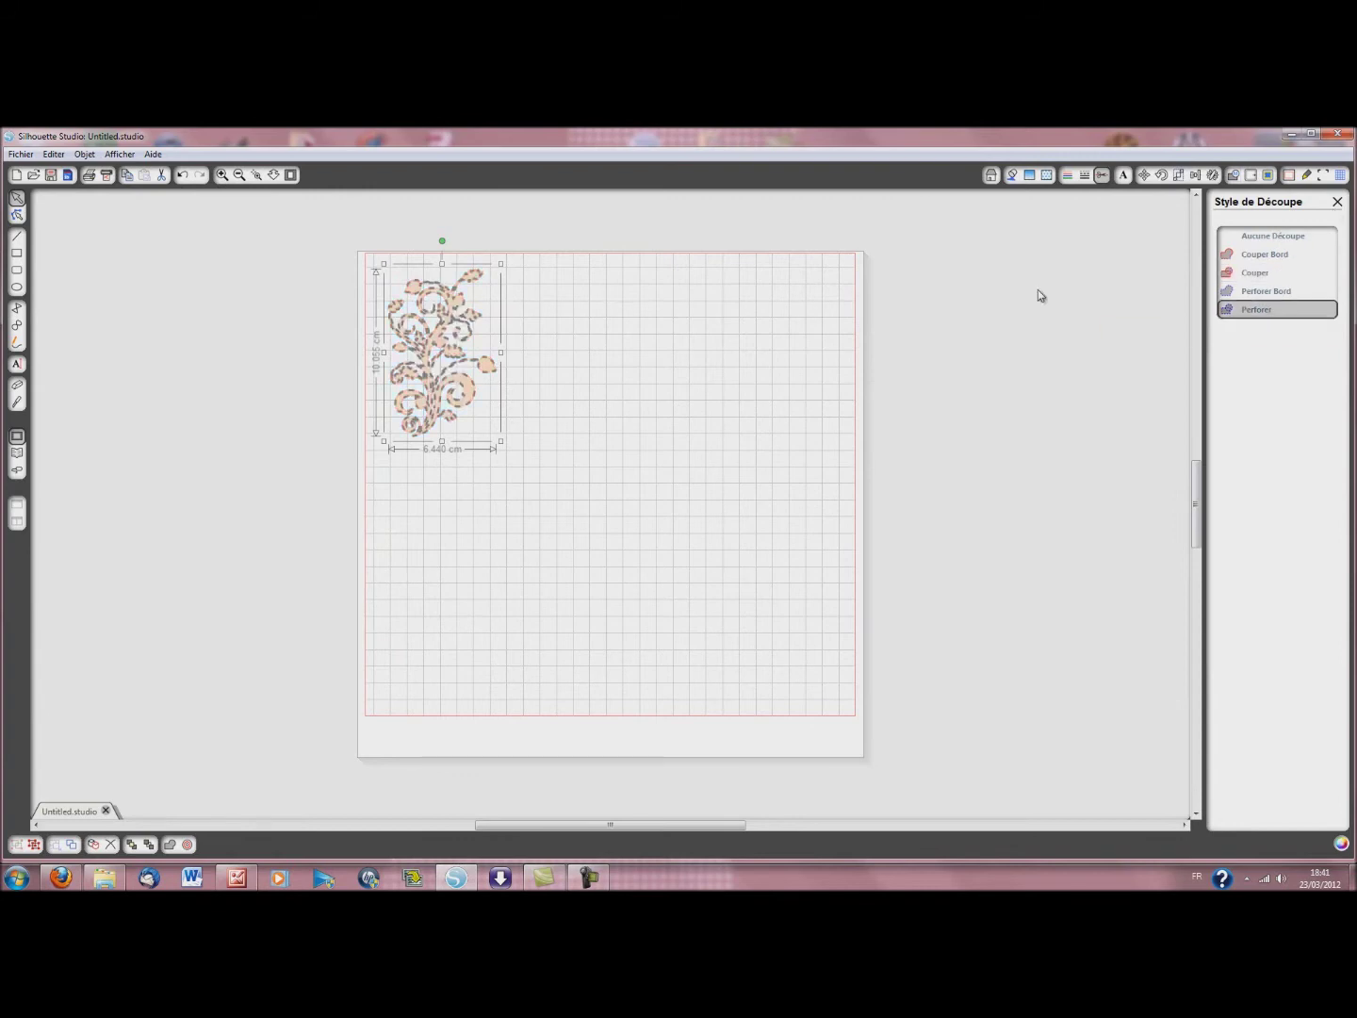
pyautogui.click(1244, 273)
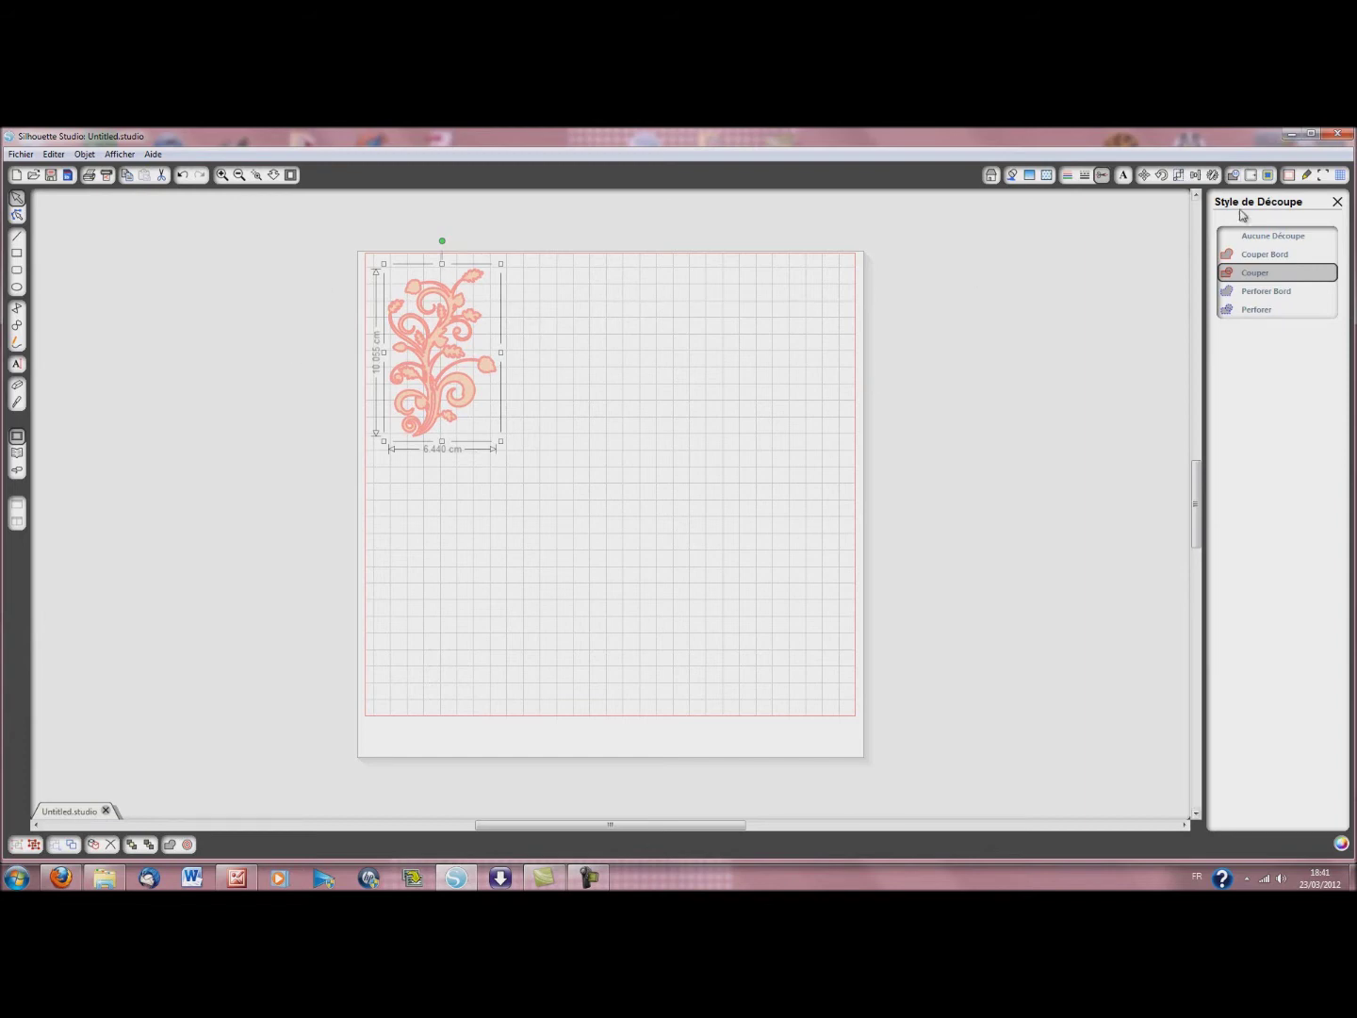
pyautogui.click(1337, 200)
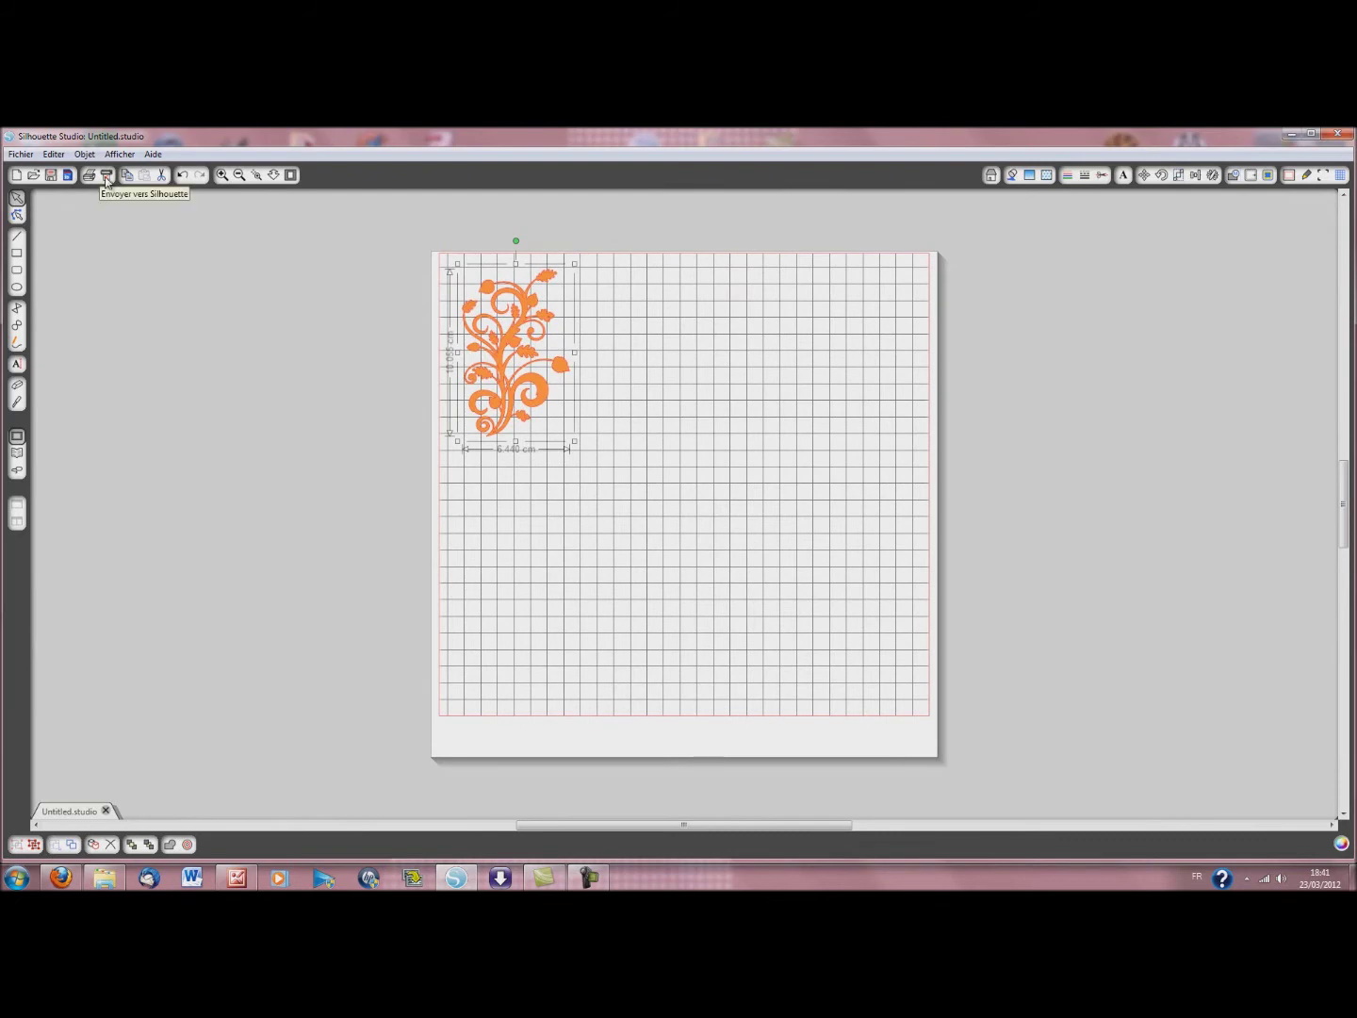
# Set the Silhouette's tool type to Crayon de Croquis, comparing it with Lame, and start the job for the arabesque
pyautogui.click(107, 177)
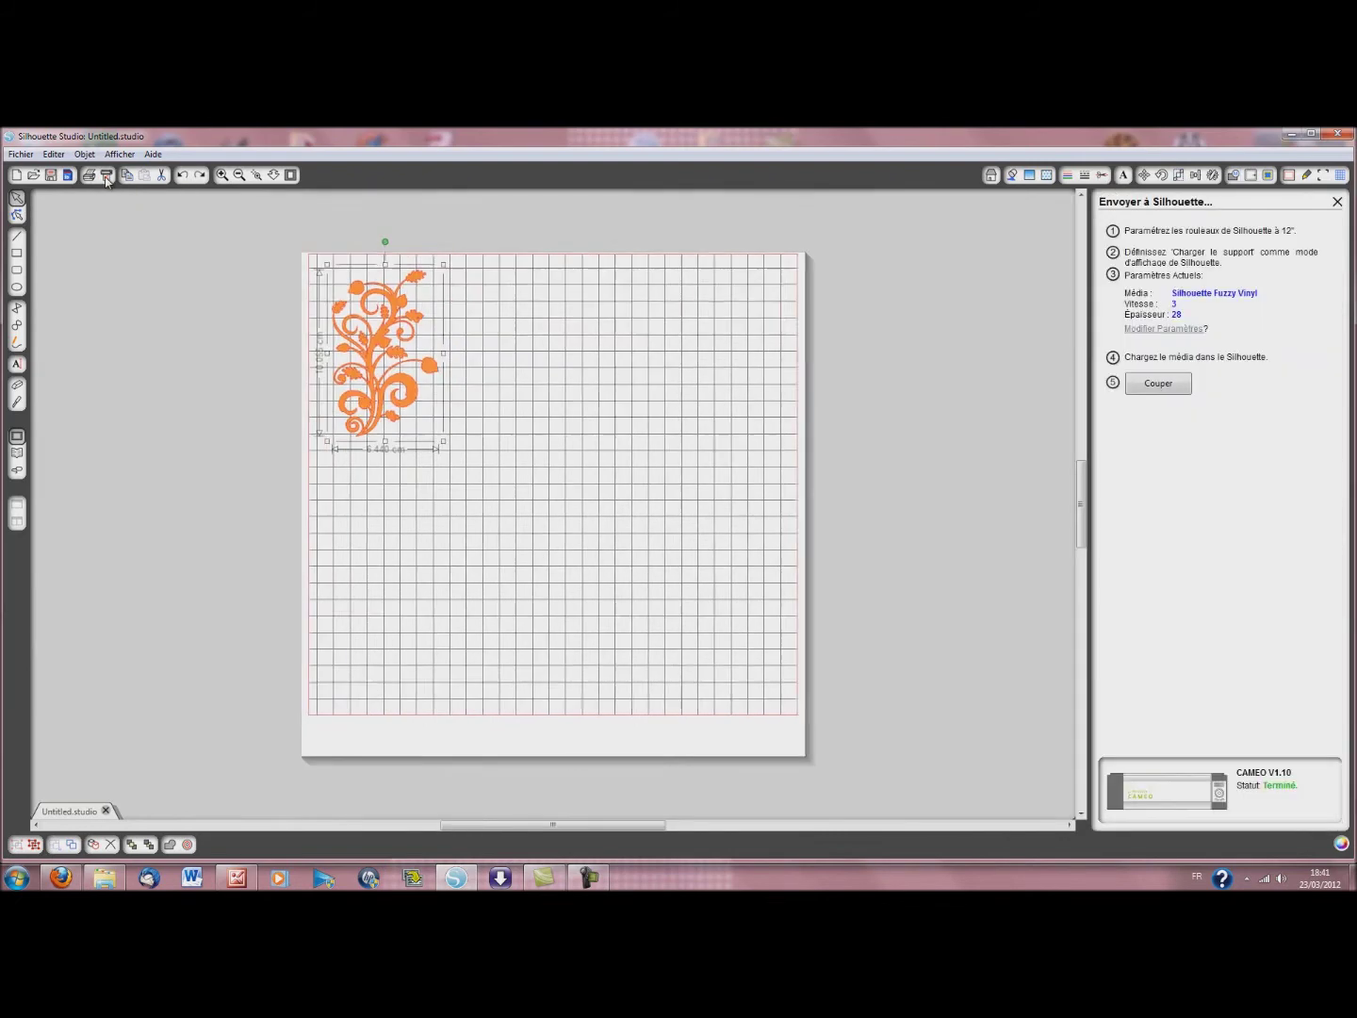
pyautogui.click(1178, 326)
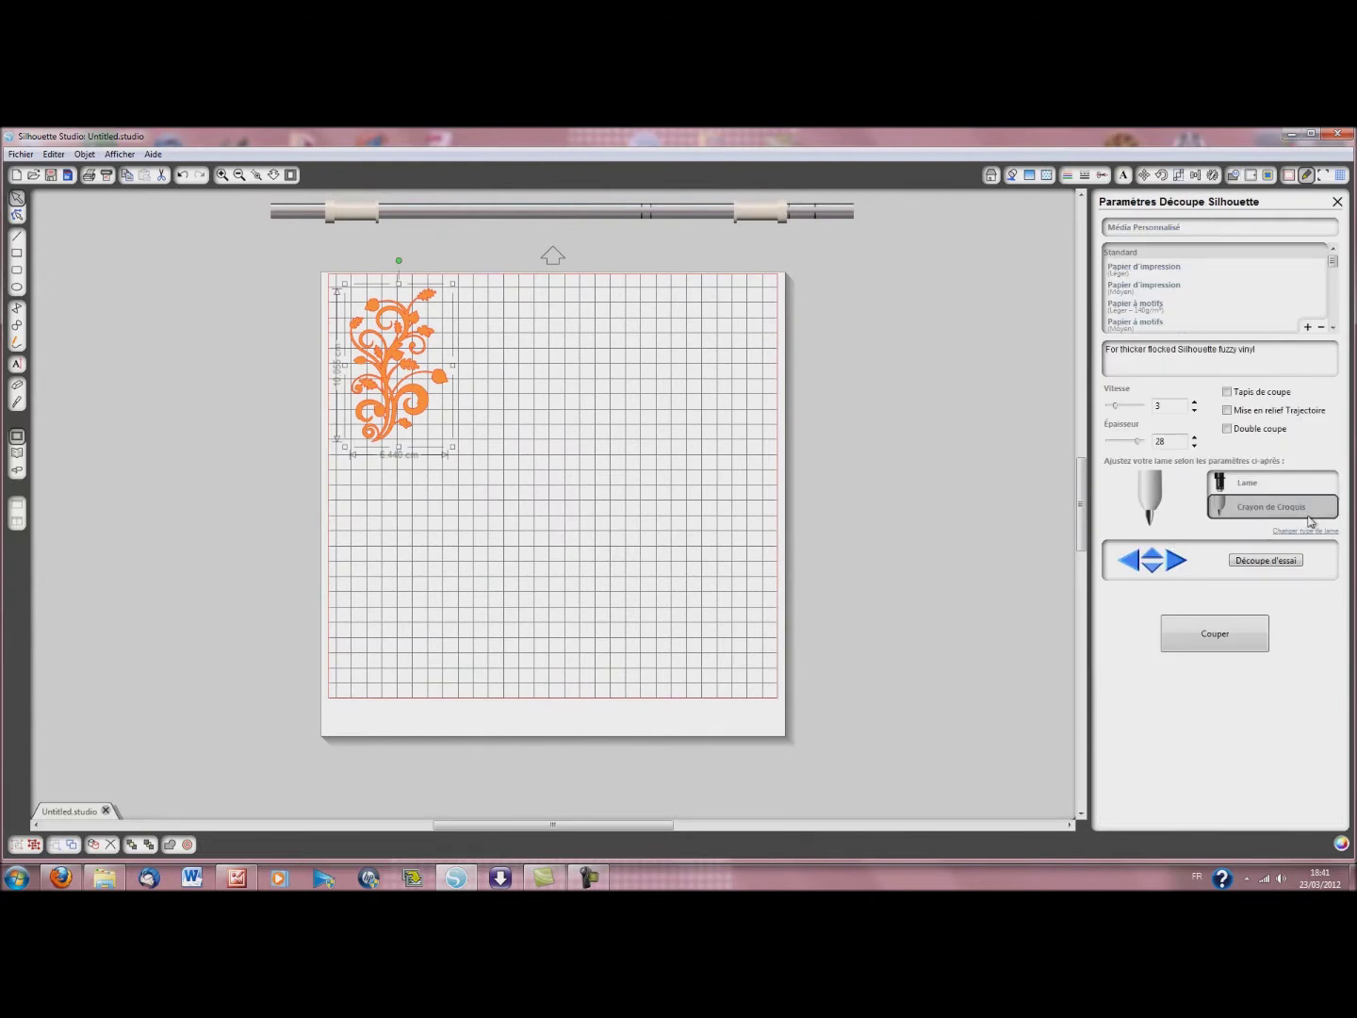
pyautogui.click(1243, 490)
pyautogui.click(1246, 514)
pyautogui.click(1247, 486)
pyautogui.click(1249, 512)
pyautogui.click(1265, 488)
pyautogui.click(1259, 509)
pyautogui.click(1217, 627)
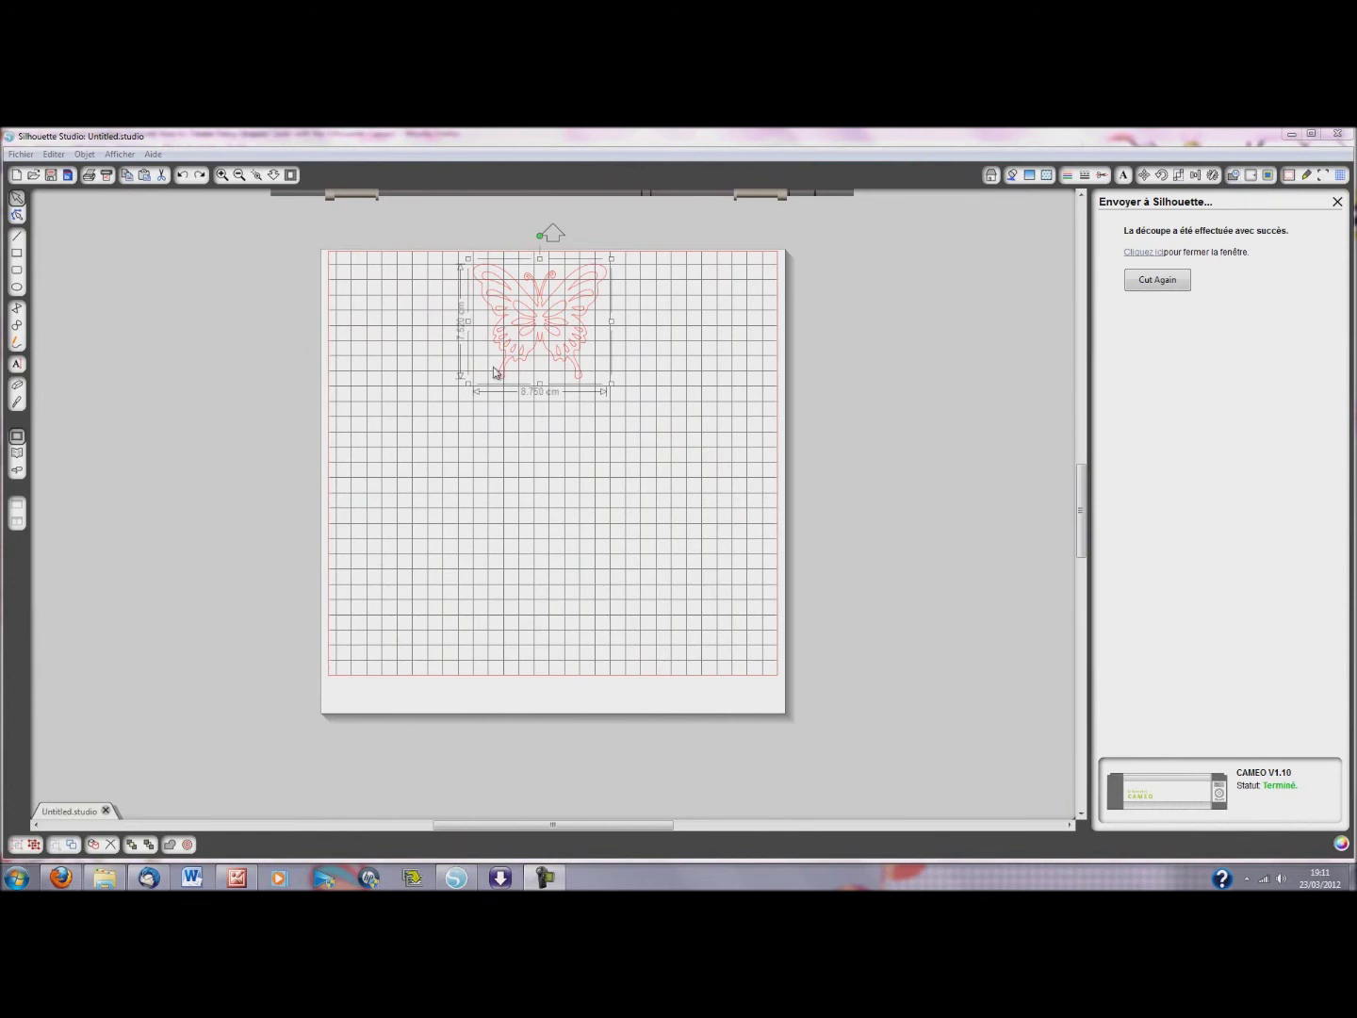
# Create a rounded 0.200 cm outward offset around the butterfly
pyautogui.click(1338, 201)
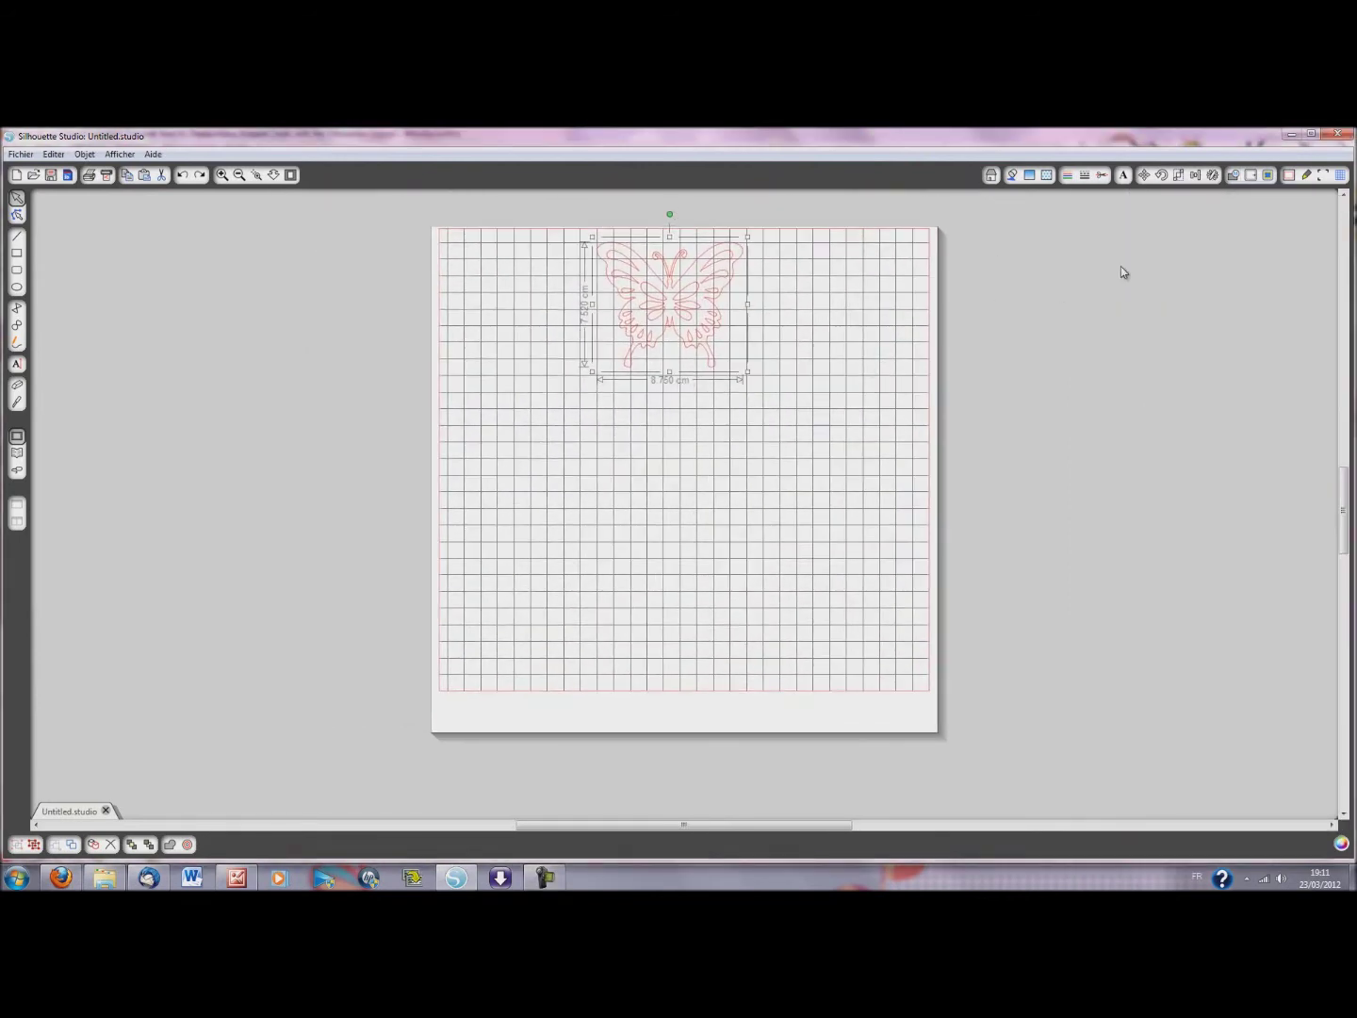
pyautogui.click(1254, 176)
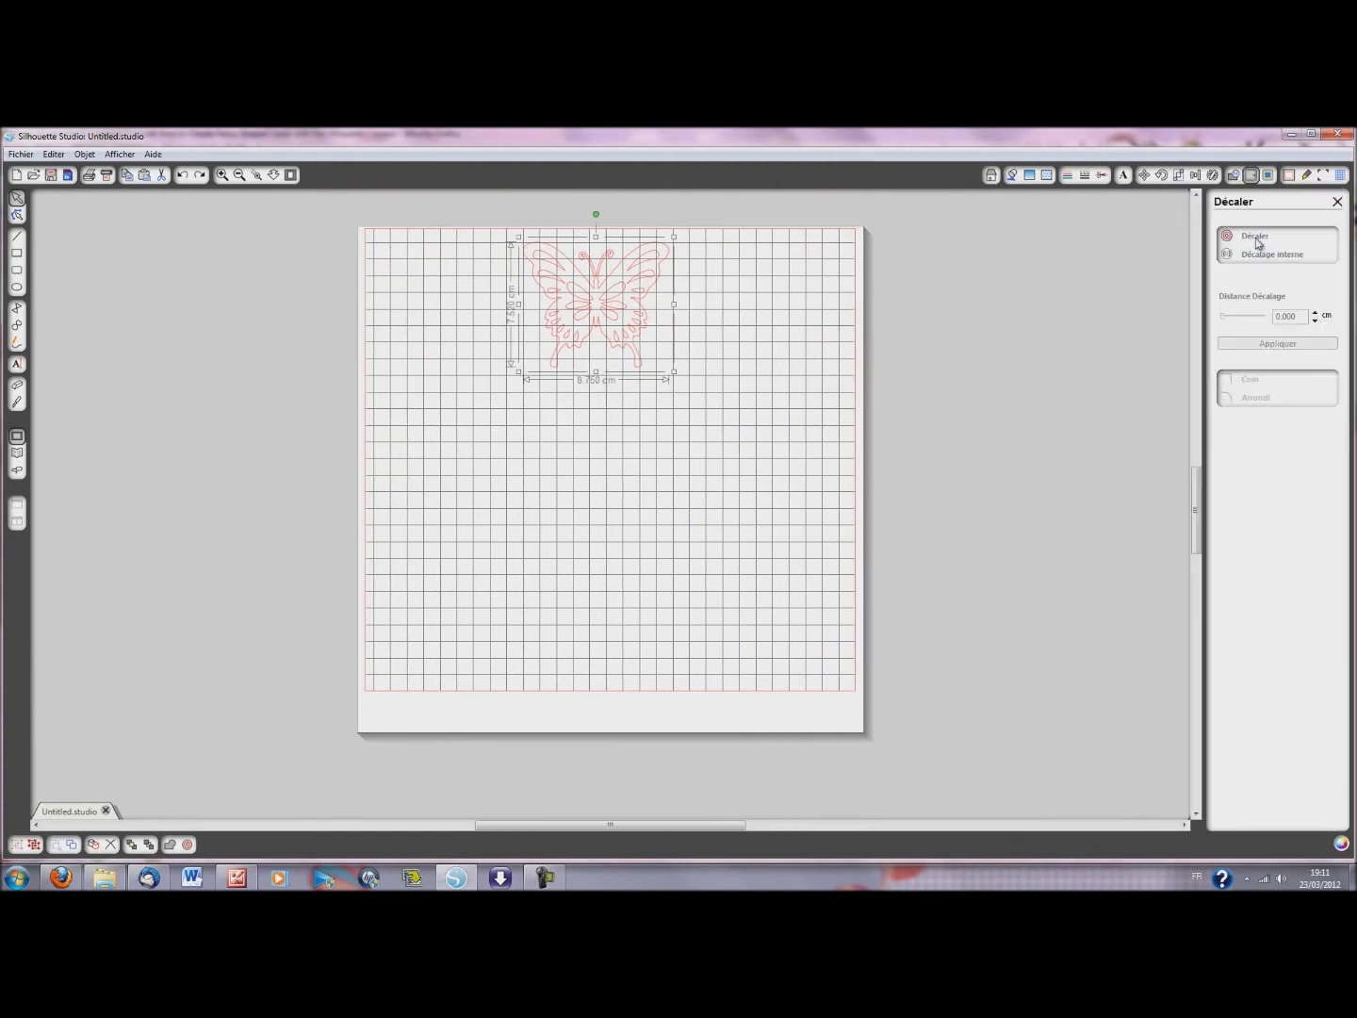
pyautogui.click(1256, 242)
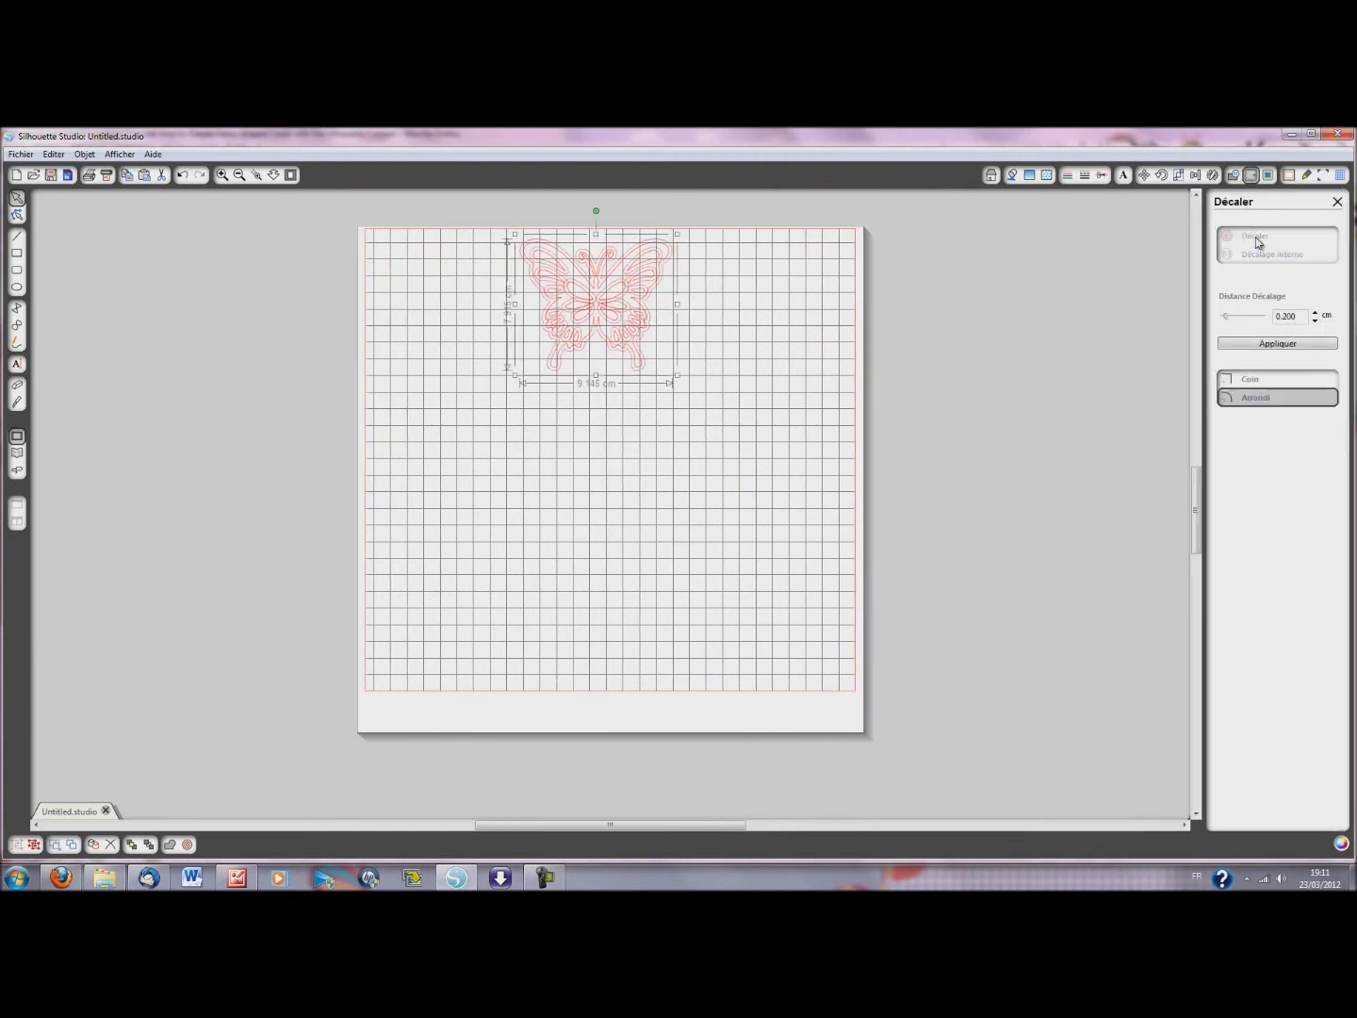
pyautogui.click(719, 335)
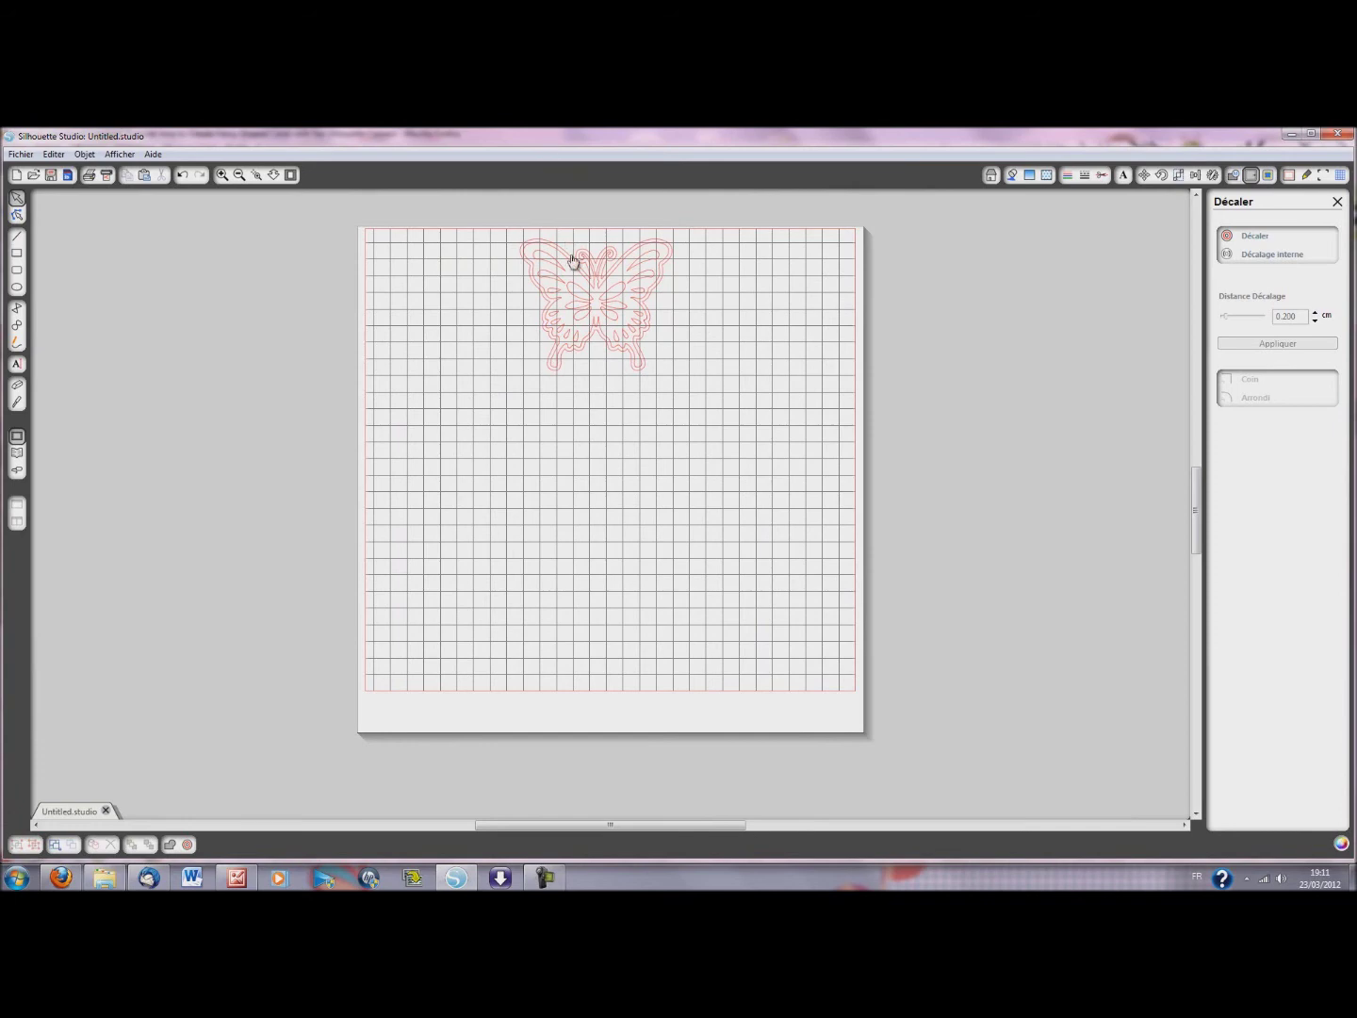
# Move the original butterfly down out of its offset outline and delete it
pyautogui.moveTo(579, 300); pyautogui.dragTo(579, 463)
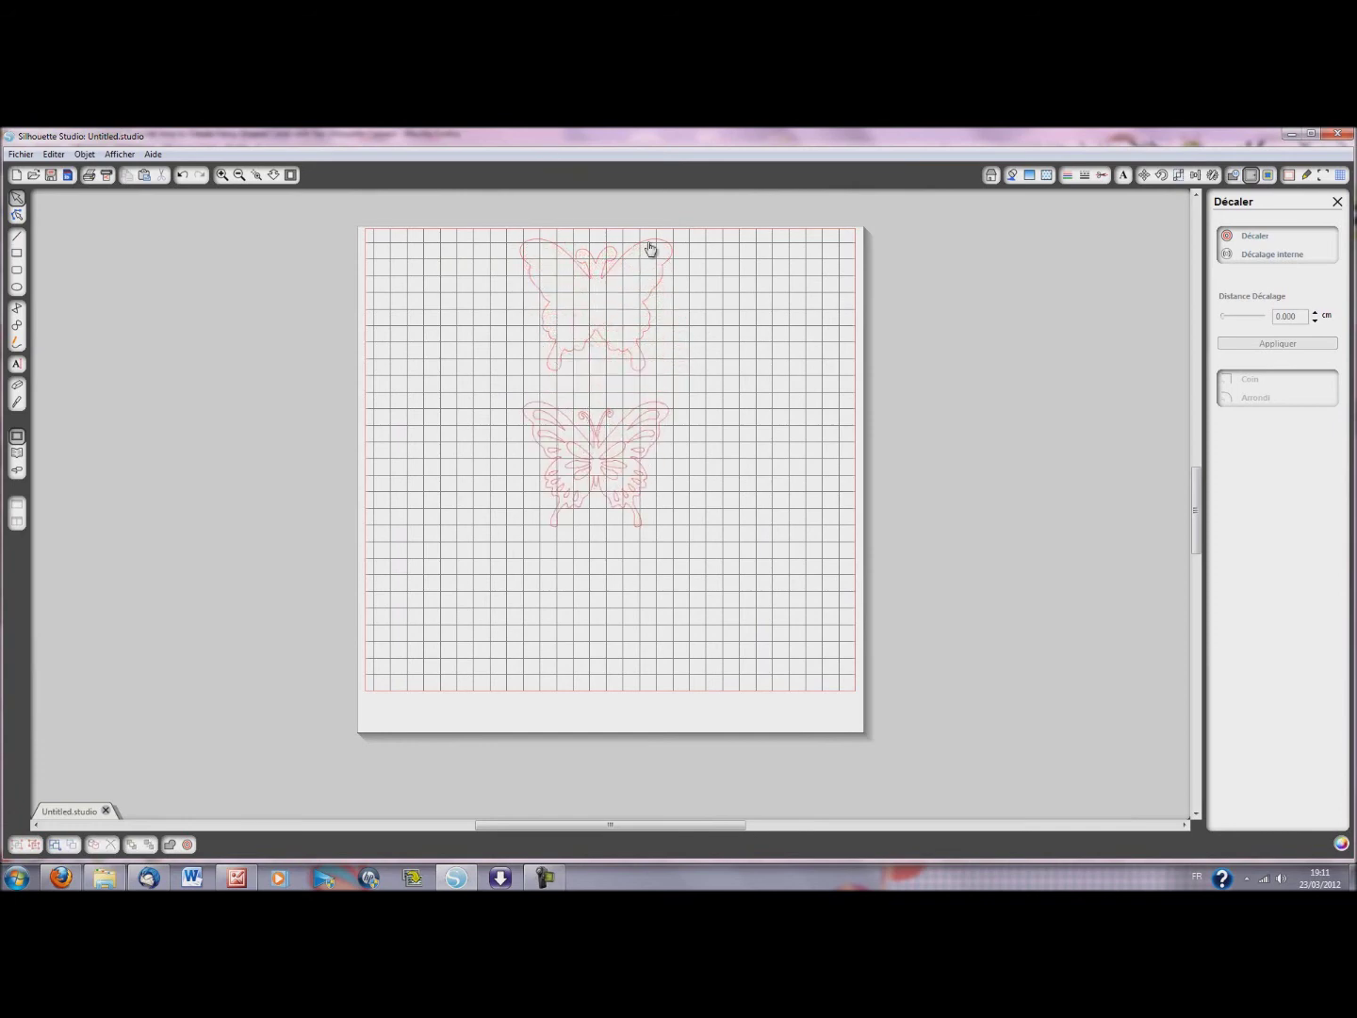
pyautogui.click(596, 487)
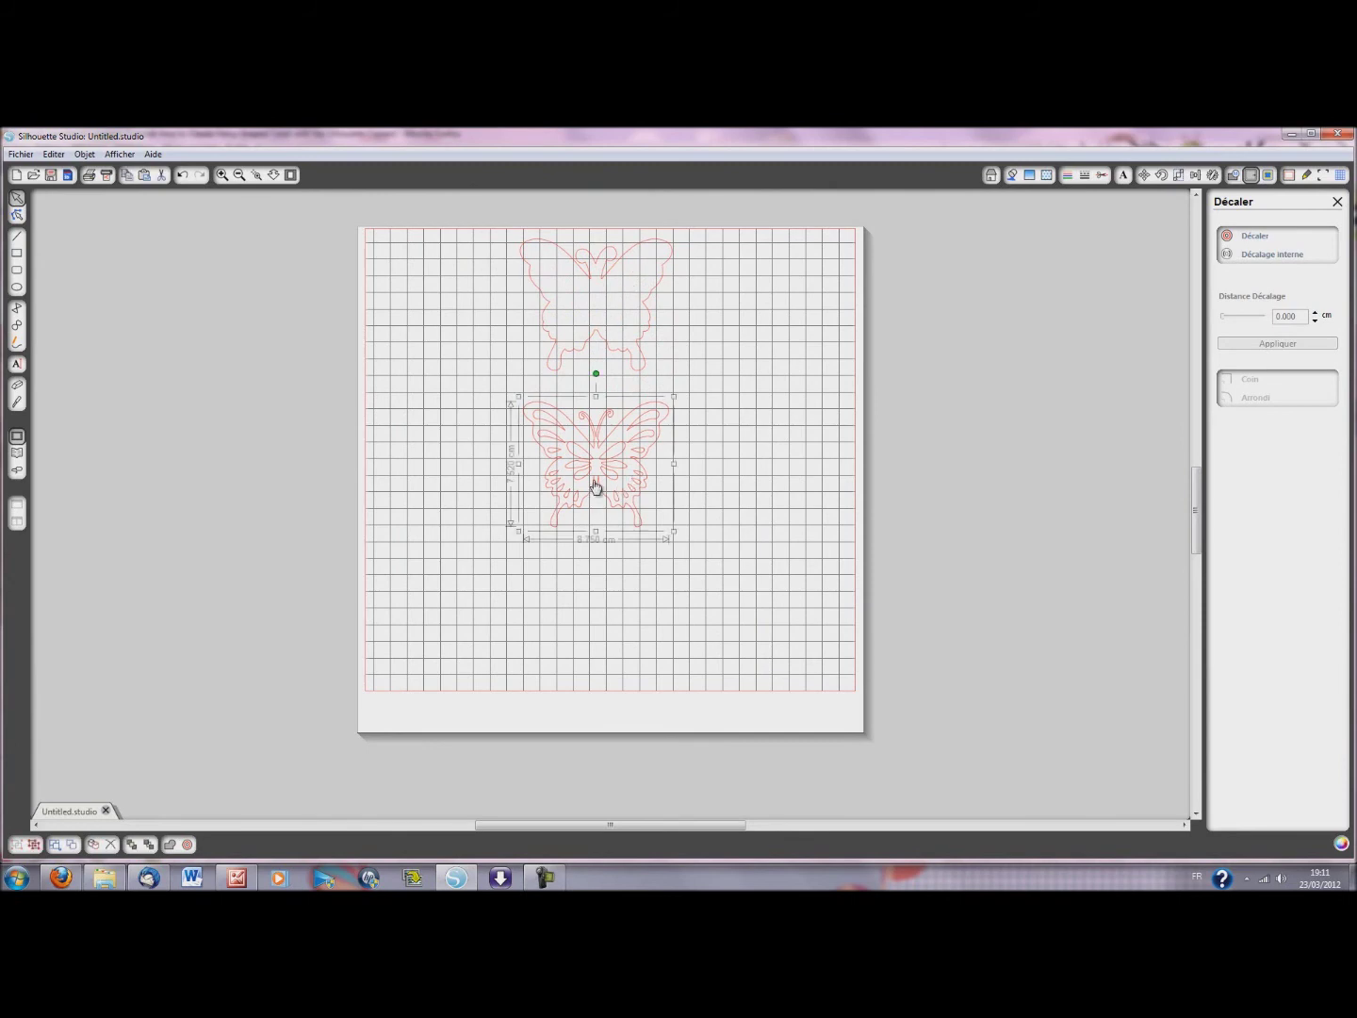
pyautogui.press('Delete')
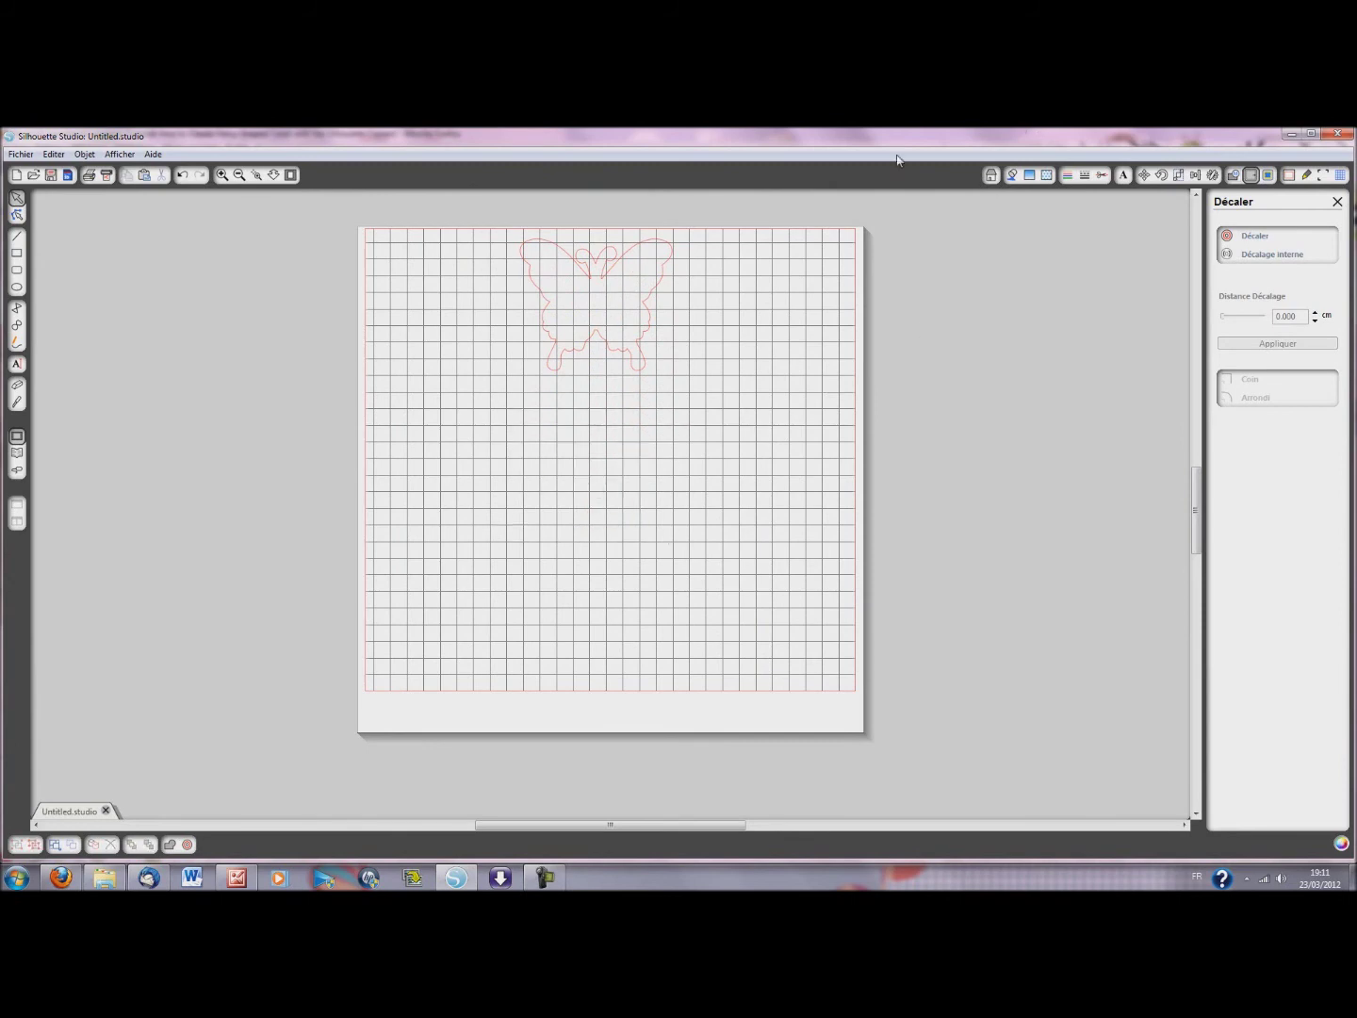